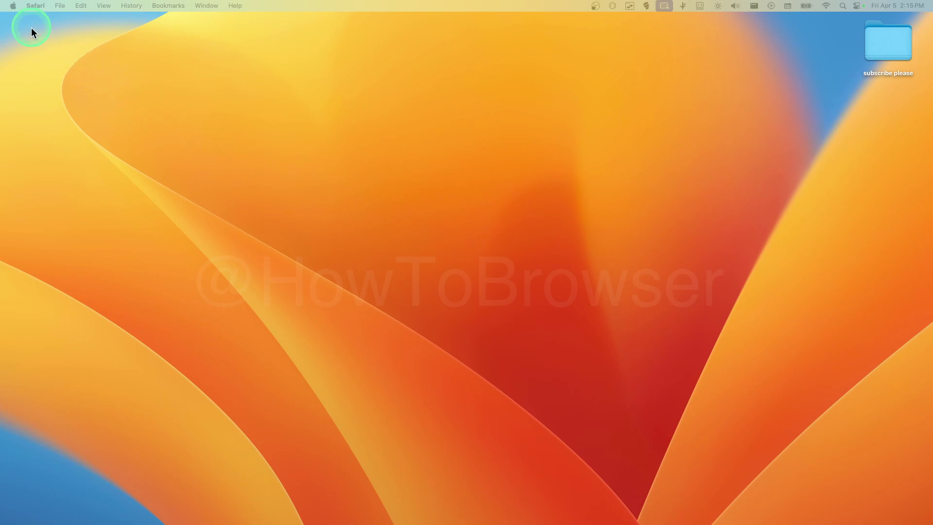
# Launch System Settings from the Apple menu and move its window up and left
pyautogui.click(14, 5)
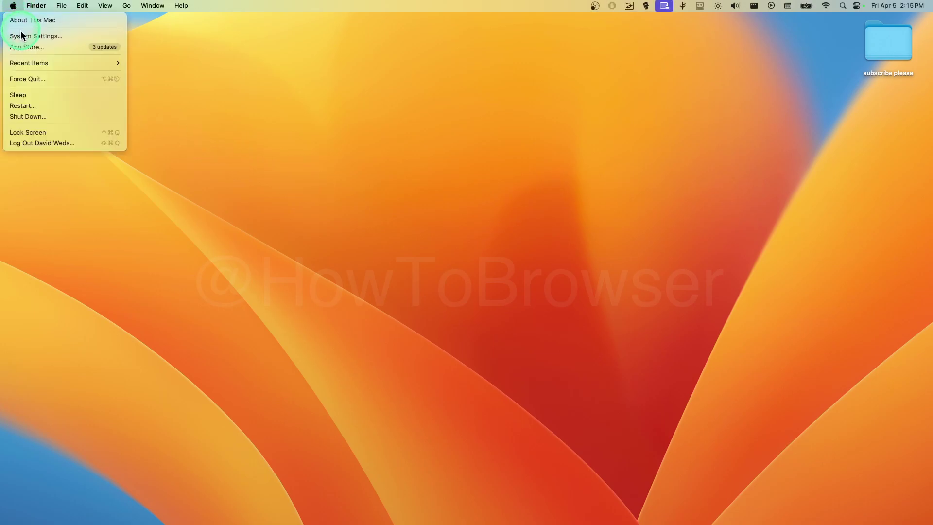
pyautogui.click(21, 33)
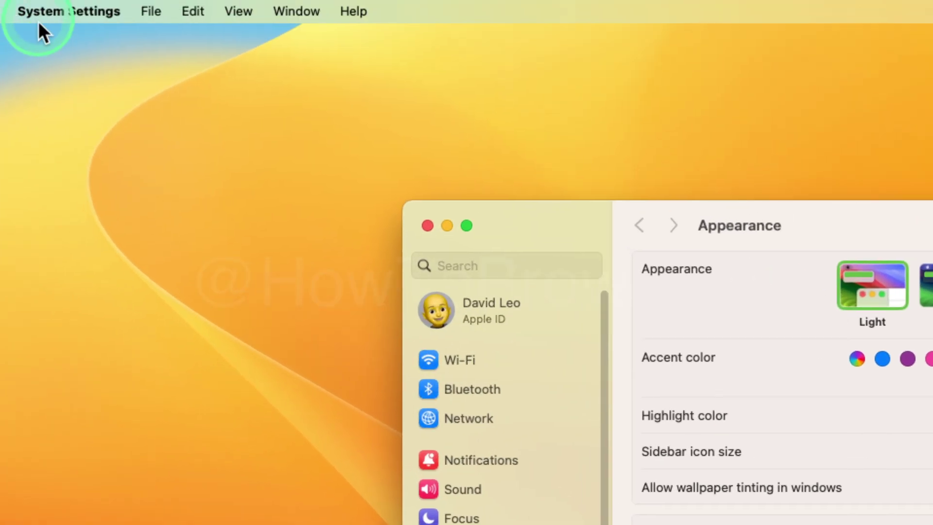
pyautogui.click(39, 21)
pyautogui.click(506, 170)
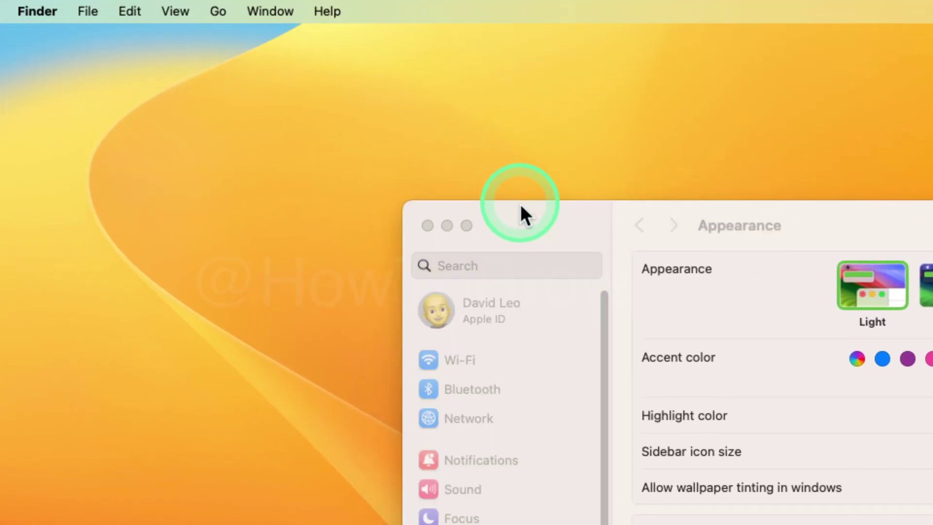
pyautogui.moveTo(521, 210); pyautogui.dragTo(295, 92)
pyautogui.scroll(-10, 302, 317)
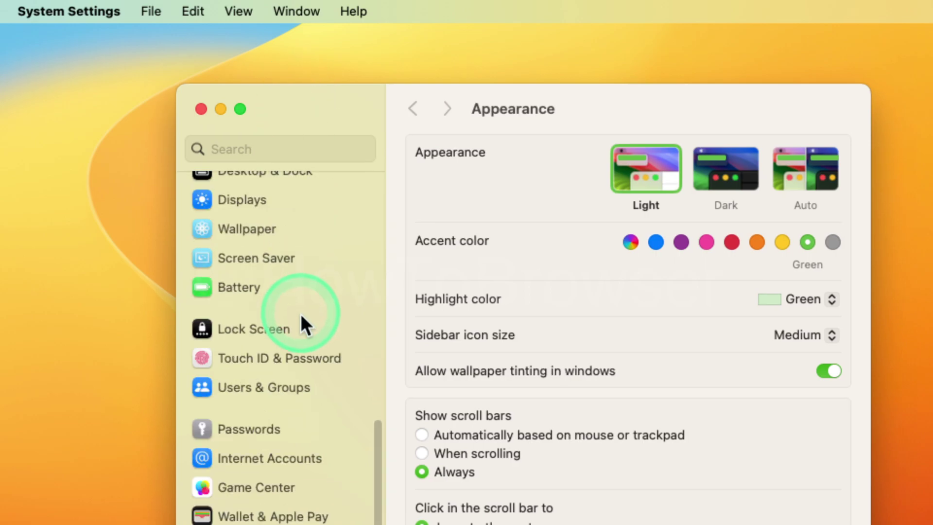
pyautogui.scroll(3, 286, 298)
# Open Displays to show the Built-in Display and ASUS VA27EHE, glancing at Advanced settings
pyautogui.click(244, 253)
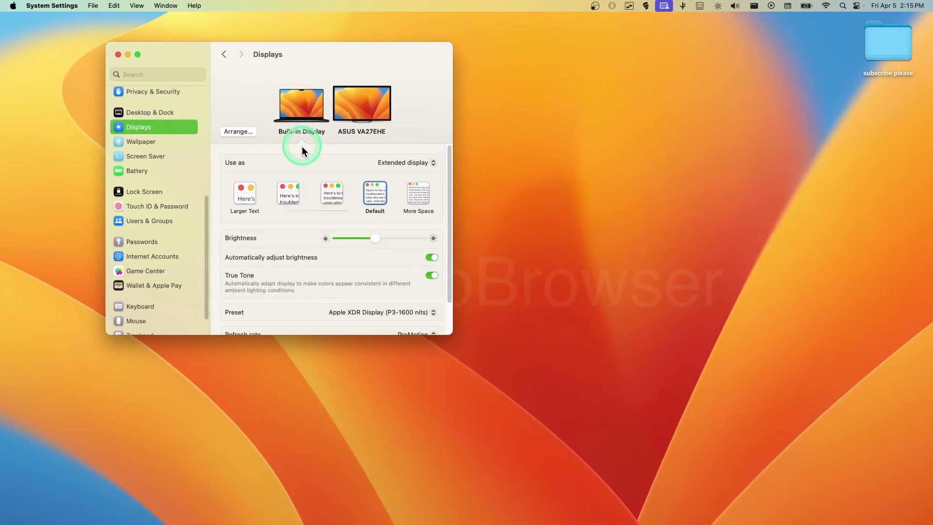
pyautogui.scroll(-2, 299, 161)
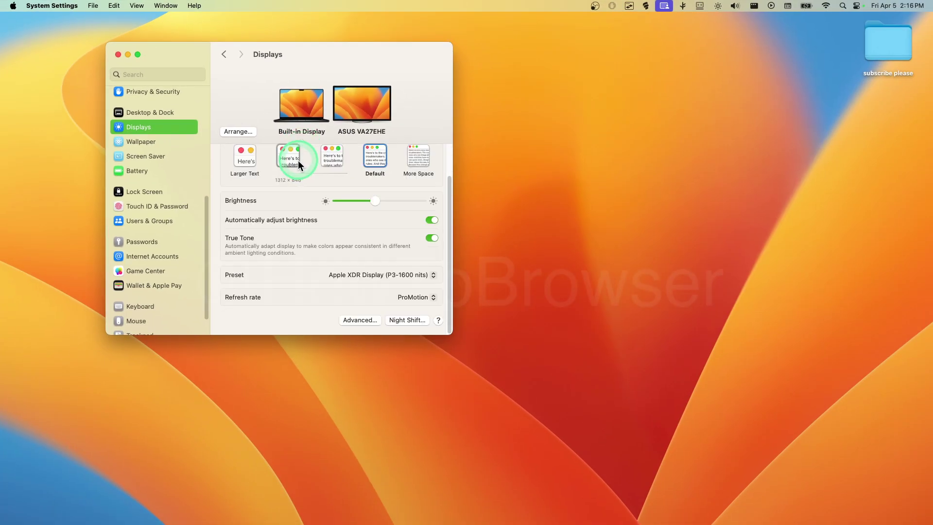
pyautogui.click(357, 322)
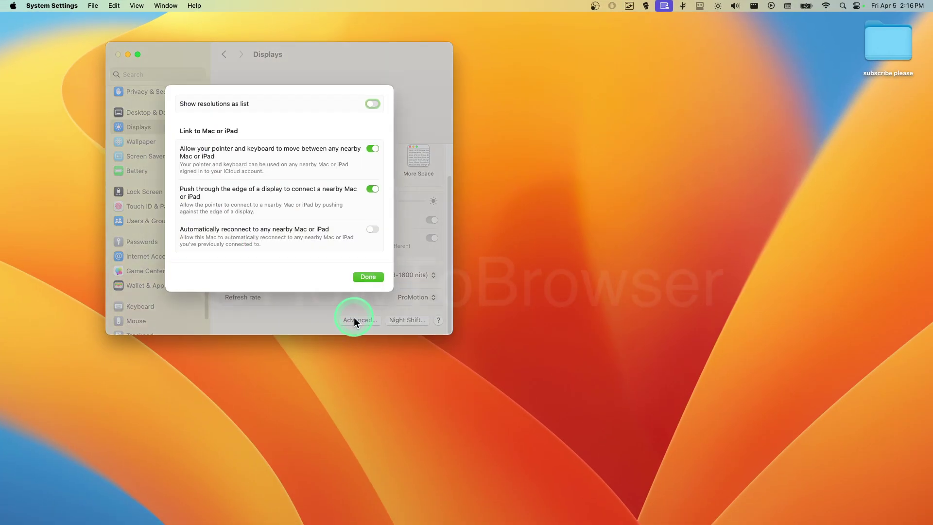
pyautogui.click(368, 276)
pyautogui.scroll(3, 352, 261)
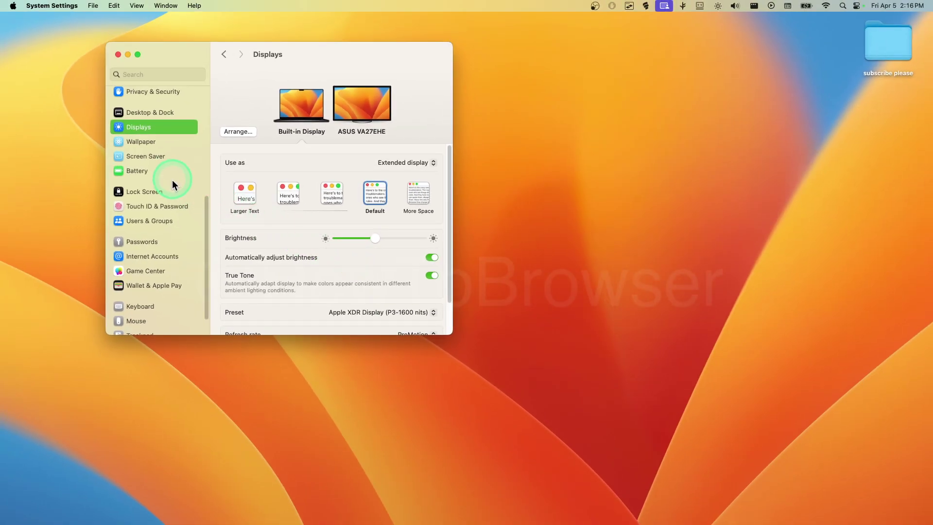
# Search settings for 'poin' and open the Pointer section of Accessibility Display
pyautogui.scroll(-2, 173, 186)
pyautogui.click(137, 73)
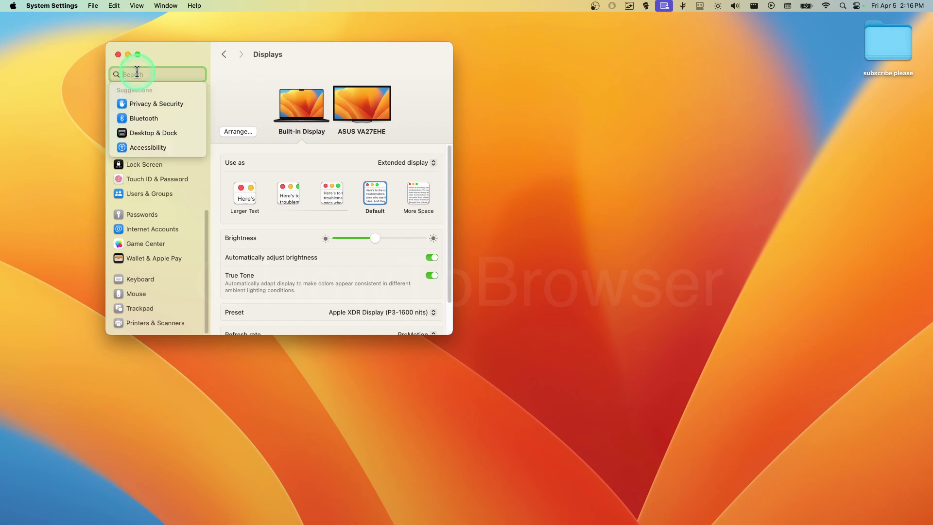
pyautogui.write('poin')
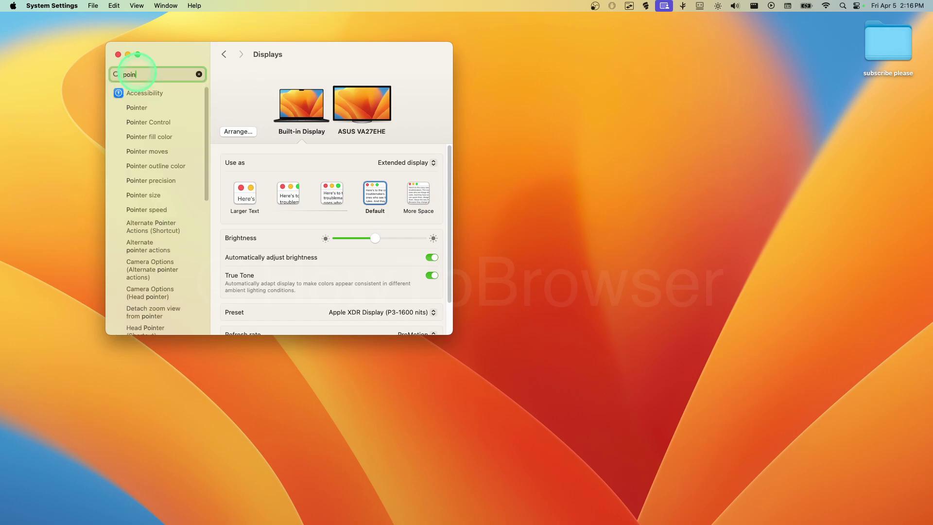
pyautogui.click(150, 107)
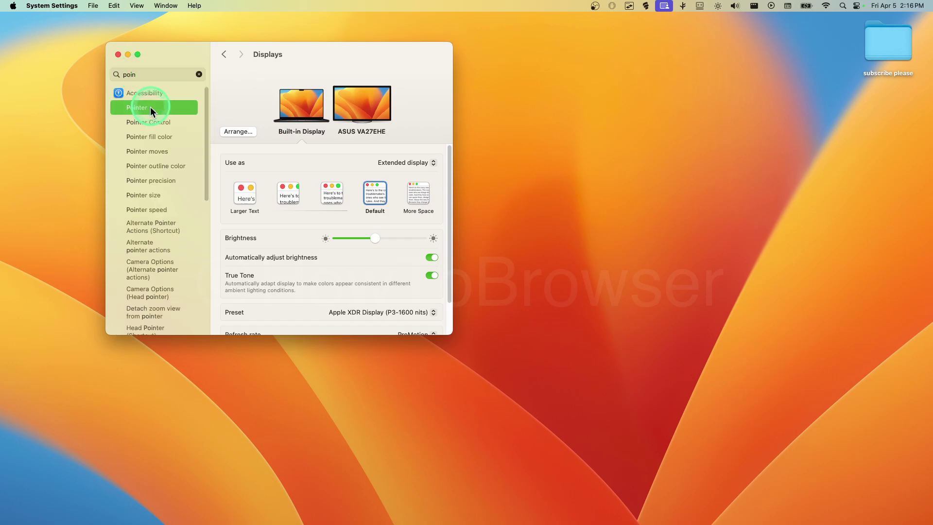
pyautogui.scroll(3, 332, 130)
pyautogui.scroll(6, 333, 131)
pyautogui.scroll(-4, 336, 136)
pyautogui.scroll(-2, 336, 139)
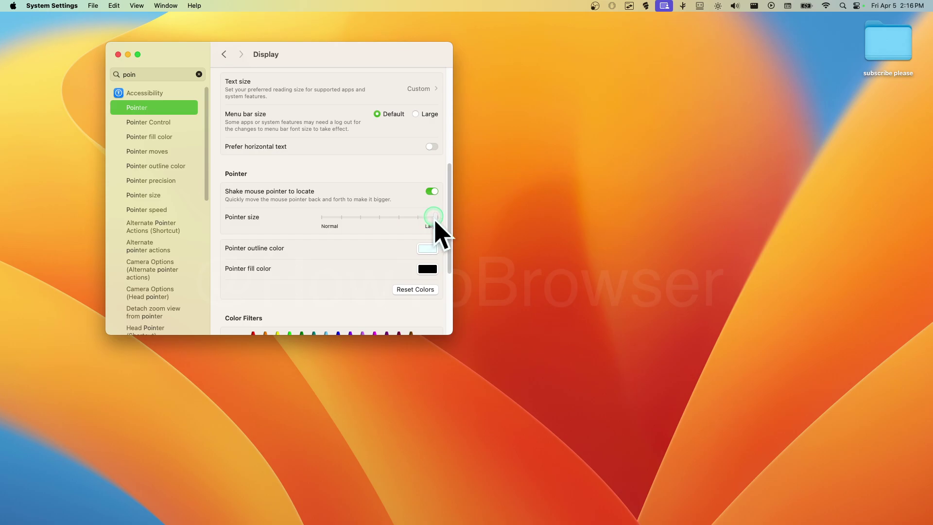
pyautogui.scroll(-5, 384, 265)
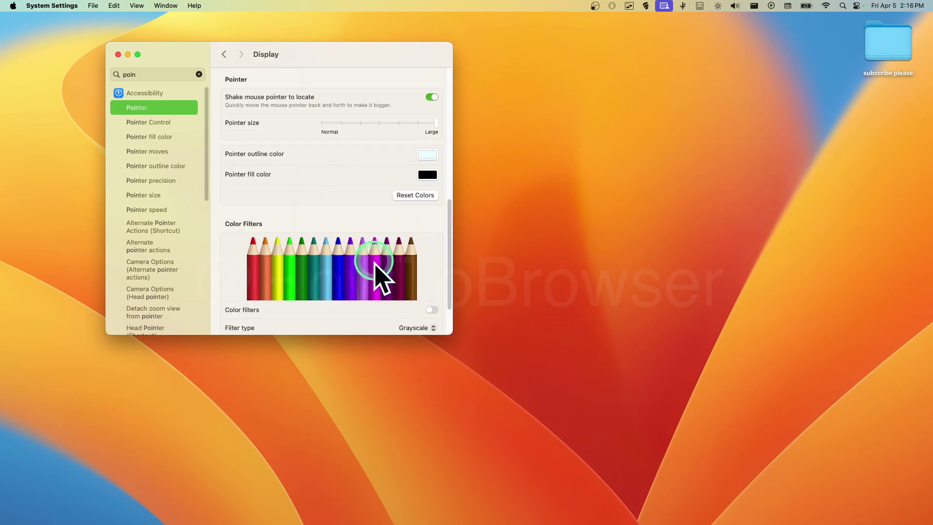
pyautogui.scroll(3, 340, 195)
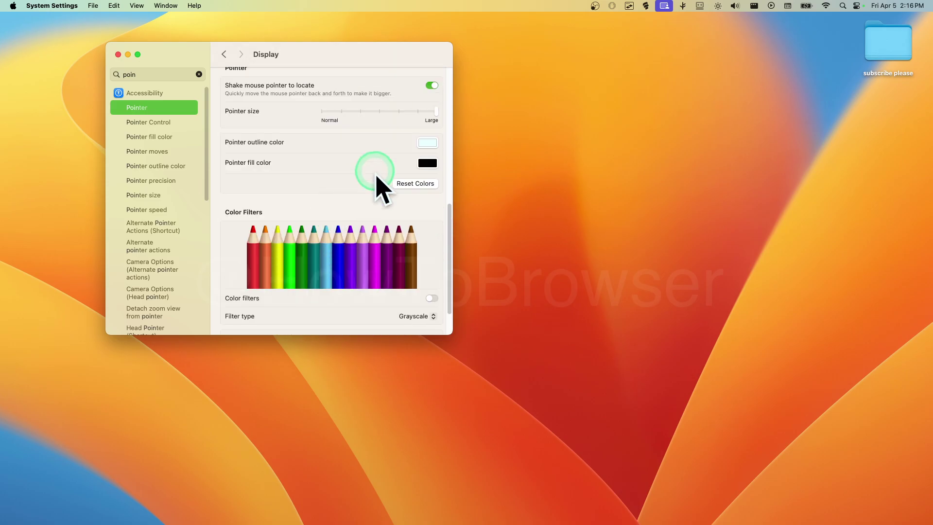
pyautogui.scroll(4, 404, 150)
# Make the pointer fill colour Red and reduce pointer size from Large to a medium notch
pyautogui.click(427, 260)
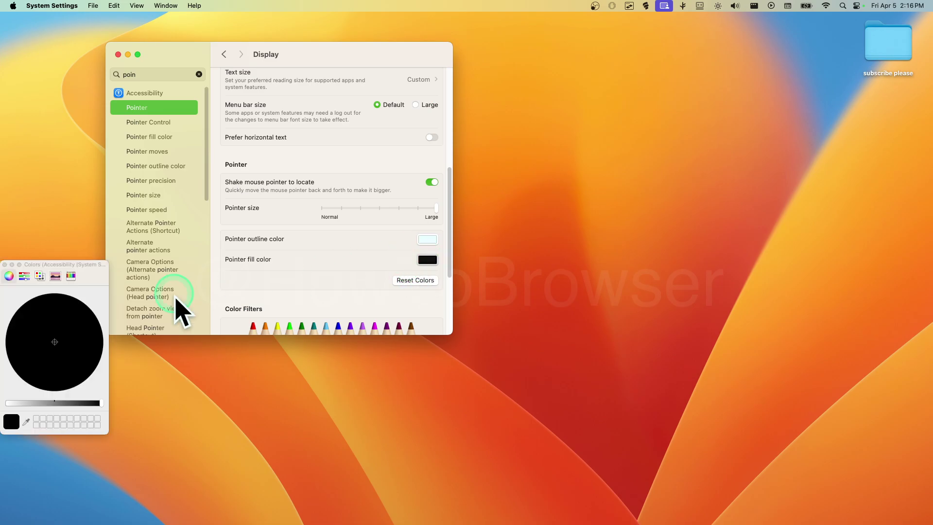
pyautogui.moveTo(86, 263); pyautogui.dragTo(582, 190)
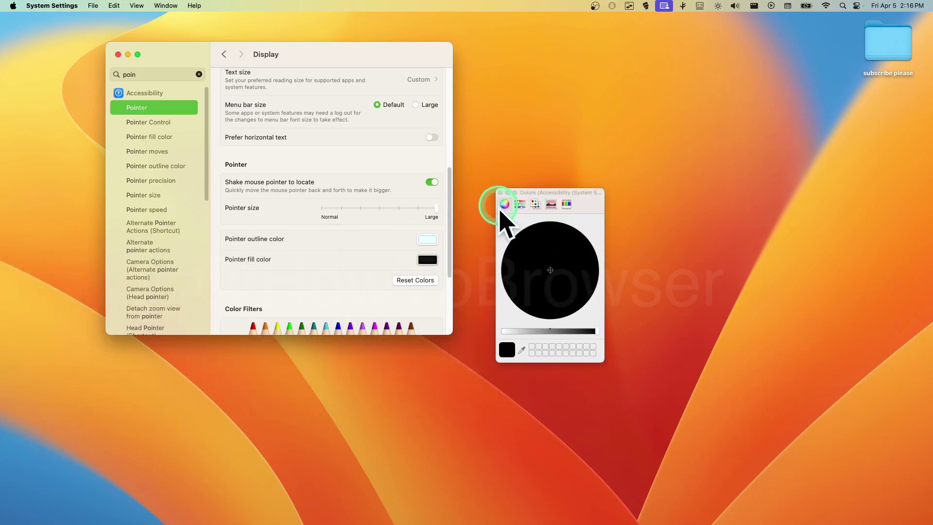
pyautogui.click(567, 204)
pyautogui.click(520, 204)
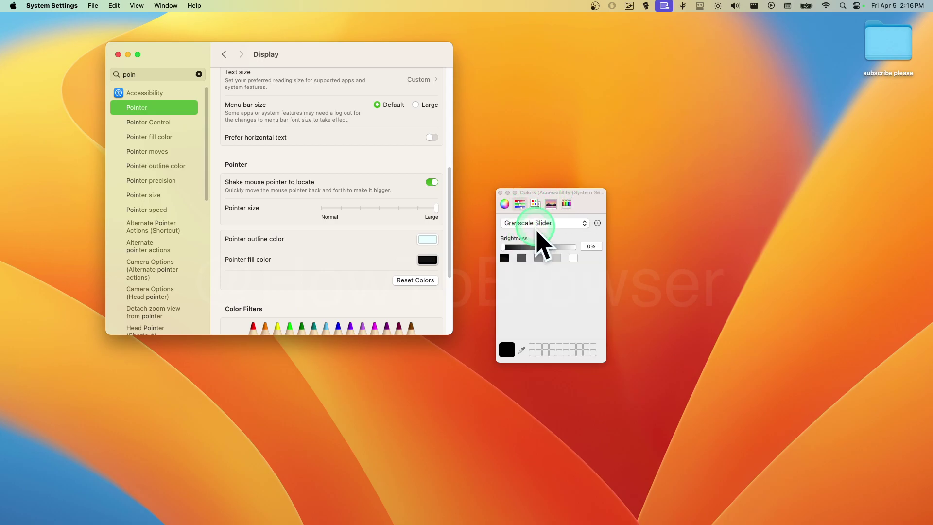
pyautogui.click(535, 204)
pyautogui.click(515, 296)
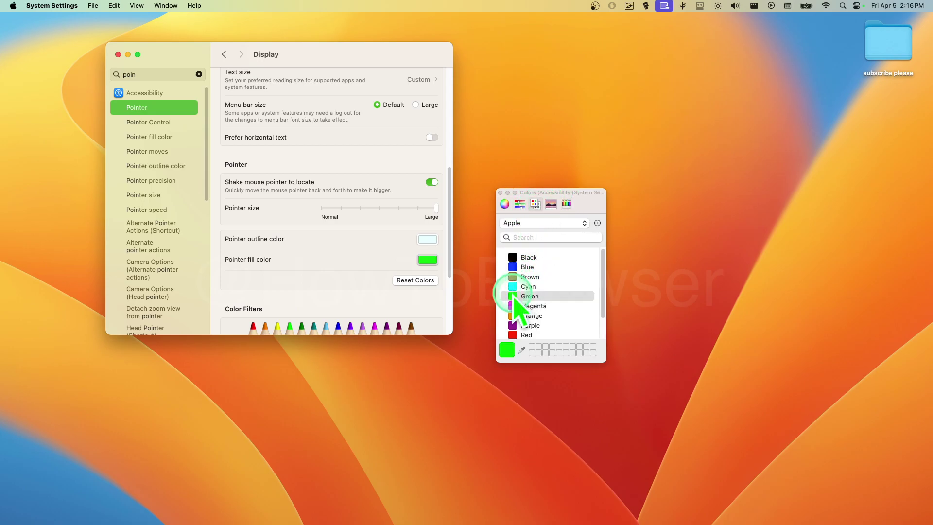
pyautogui.scroll(-2, 519, 306)
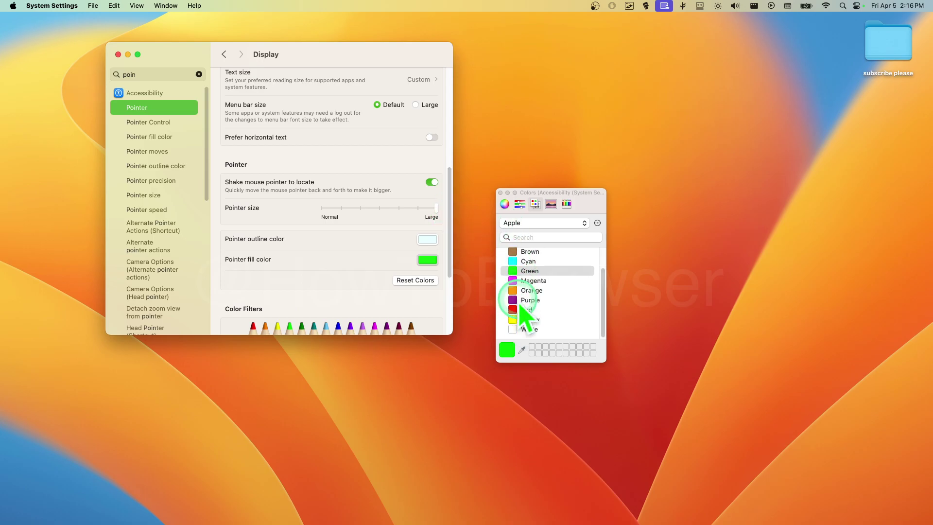
pyautogui.click(517, 319)
pyautogui.click(515, 311)
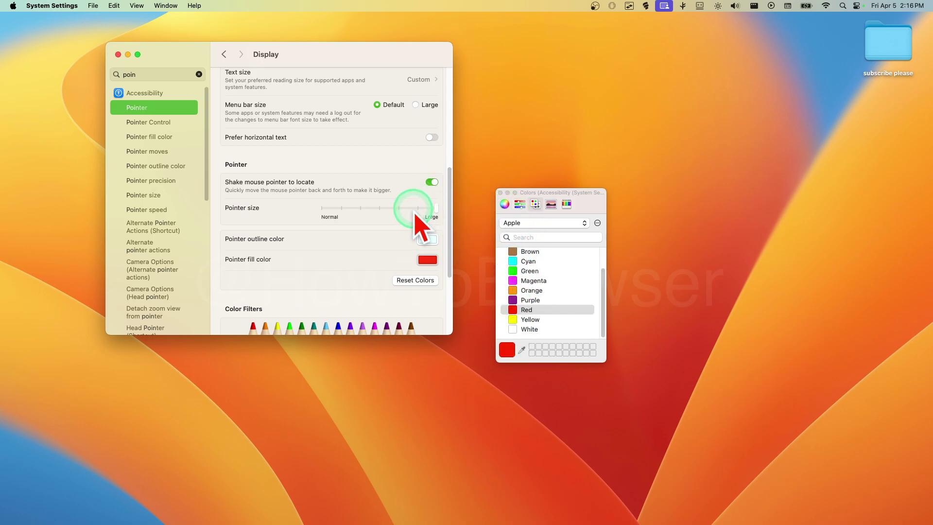
pyautogui.moveTo(413, 213); pyautogui.dragTo(398, 210)
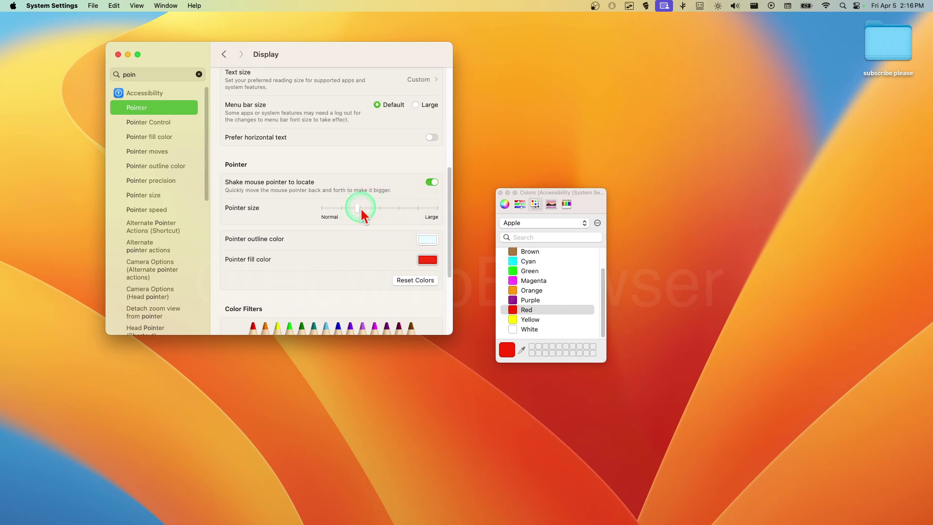
pyautogui.scroll(2, 515, 253)
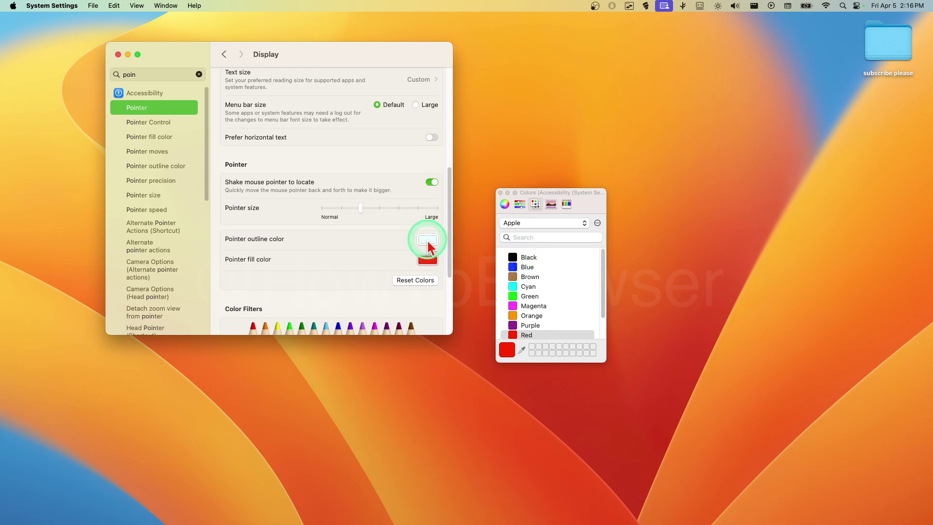
# Close the colour picker and go to the Pointer Control page
pyautogui.click(501, 193)
pyautogui.click(161, 123)
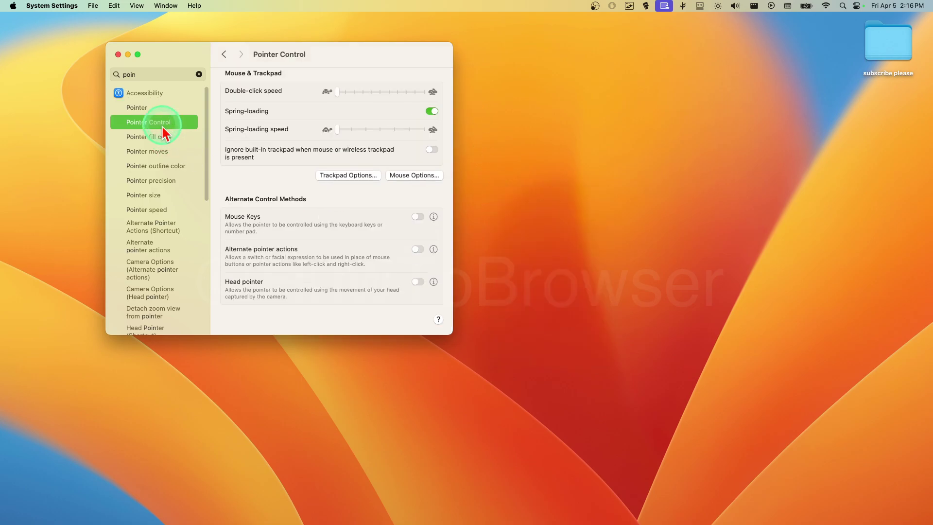
pyautogui.click(146, 137)
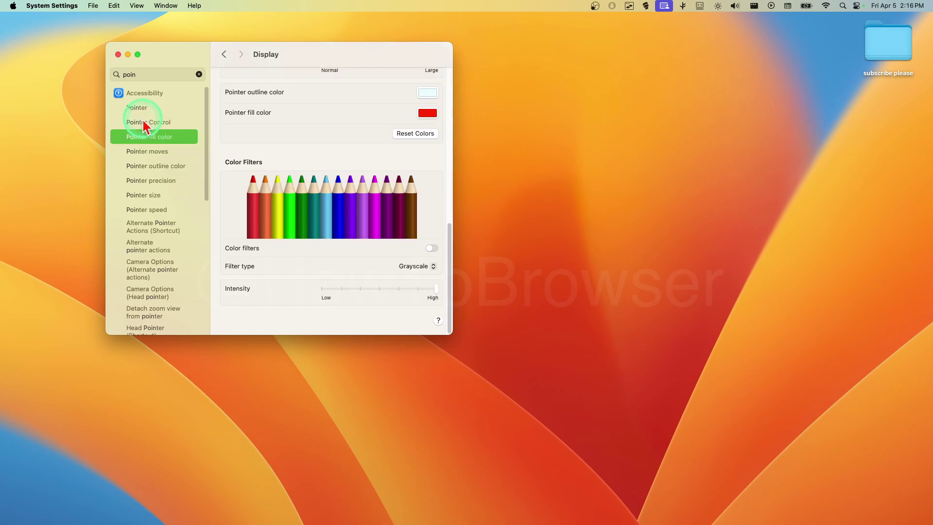
pyautogui.click(140, 109)
pyautogui.scroll(10, 249, 141)
pyautogui.click(228, 55)
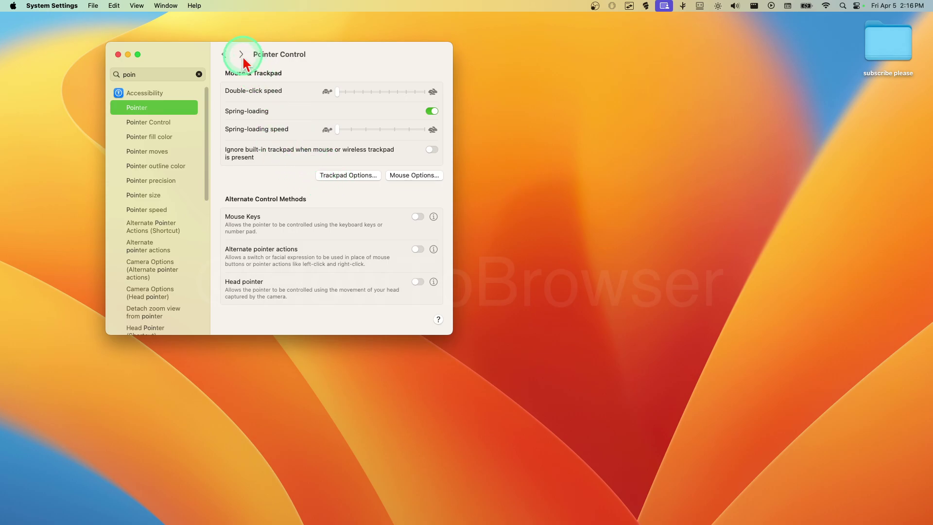
pyautogui.click(224, 55)
pyautogui.click(224, 55)
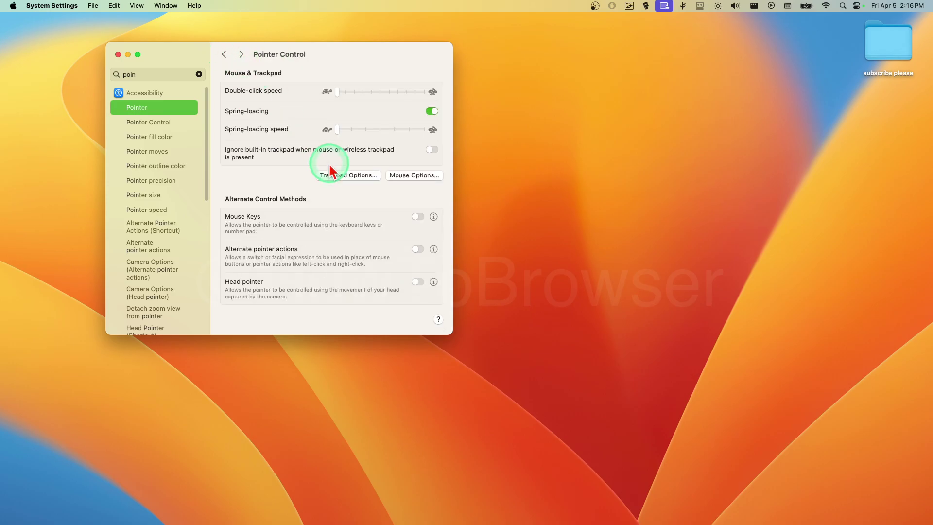
# Preview the Mouse and Trackpad options without changes, then clear the settings search
pyautogui.click(394, 176)
pyautogui.click(334, 210)
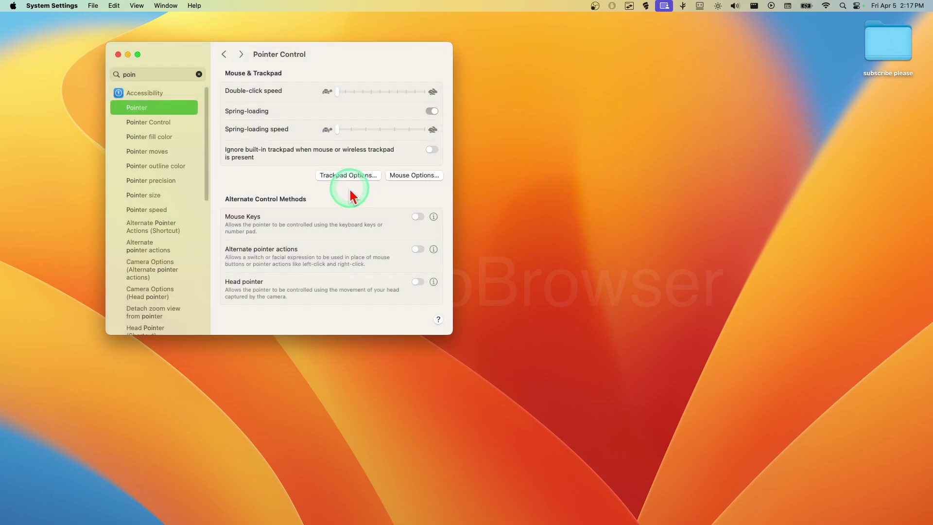
pyautogui.click(356, 175)
pyautogui.click(339, 249)
pyautogui.click(128, 71)
pyautogui.click(199, 74)
pyautogui.scroll(-10, 156, 219)
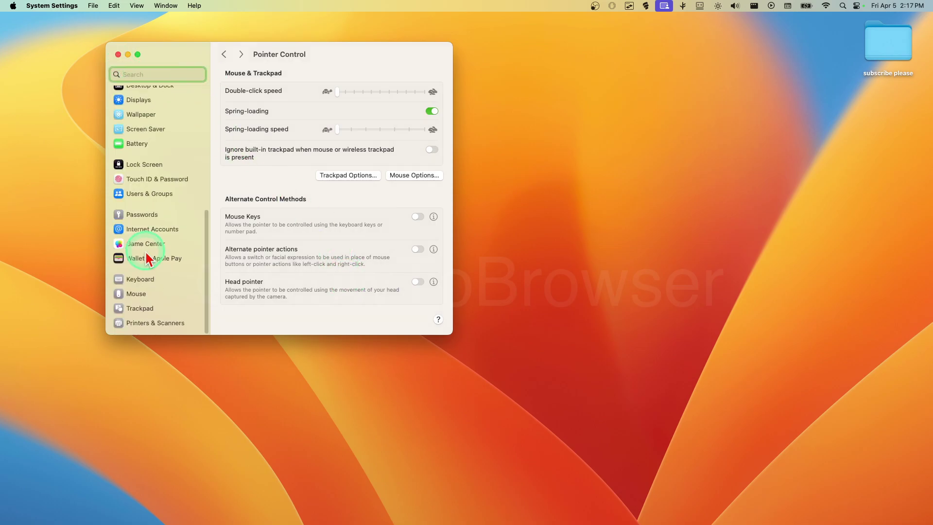
# Open Displays and turn on Show resolutions as list in the Advanced options
pyautogui.click(137, 102)
pyautogui.scroll(-2, 260, 187)
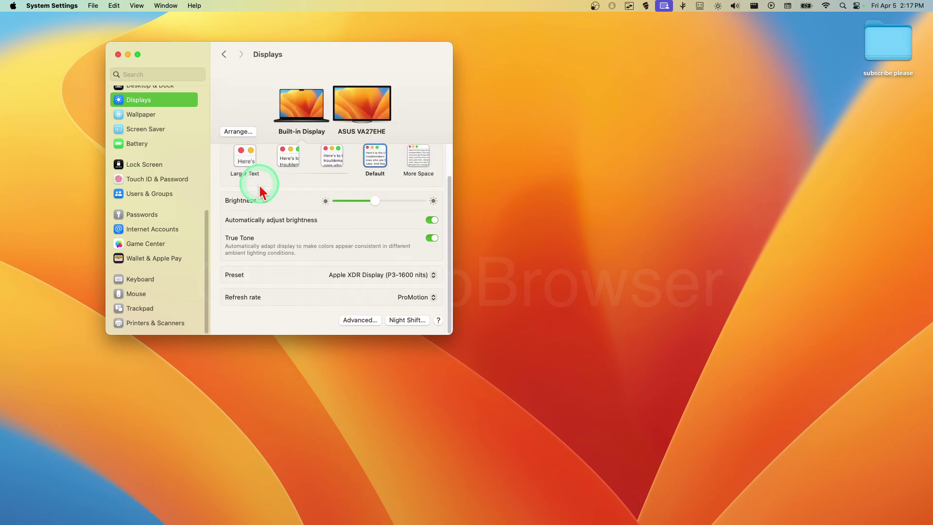
pyautogui.scroll(2, 348, 262)
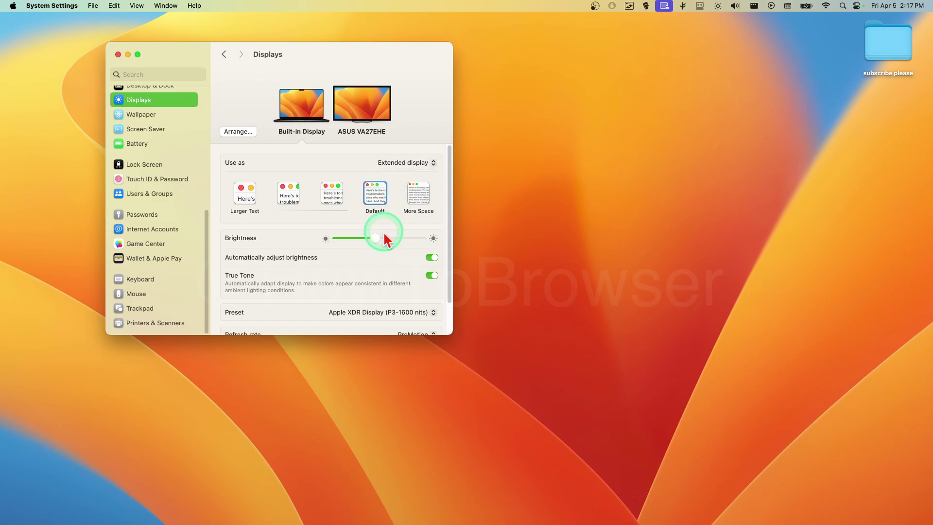
pyautogui.scroll(-2, 333, 229)
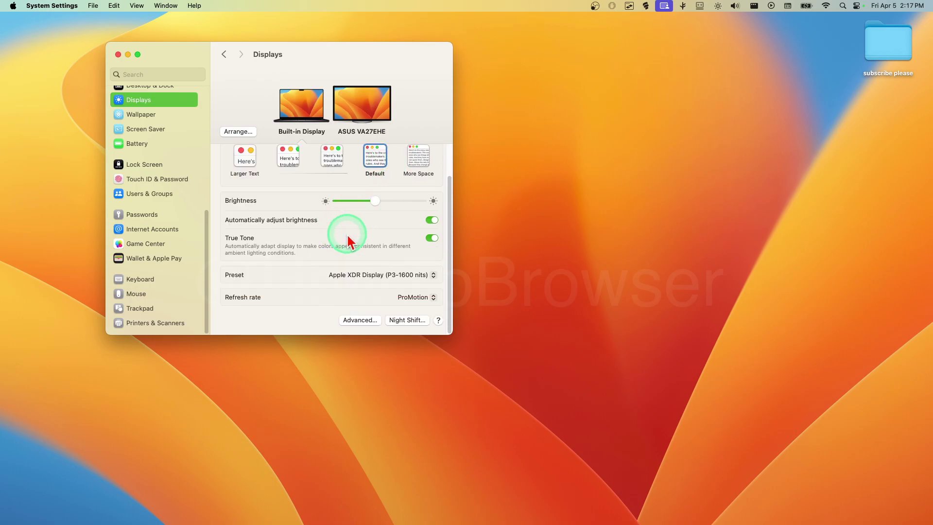
pyautogui.click(359, 320)
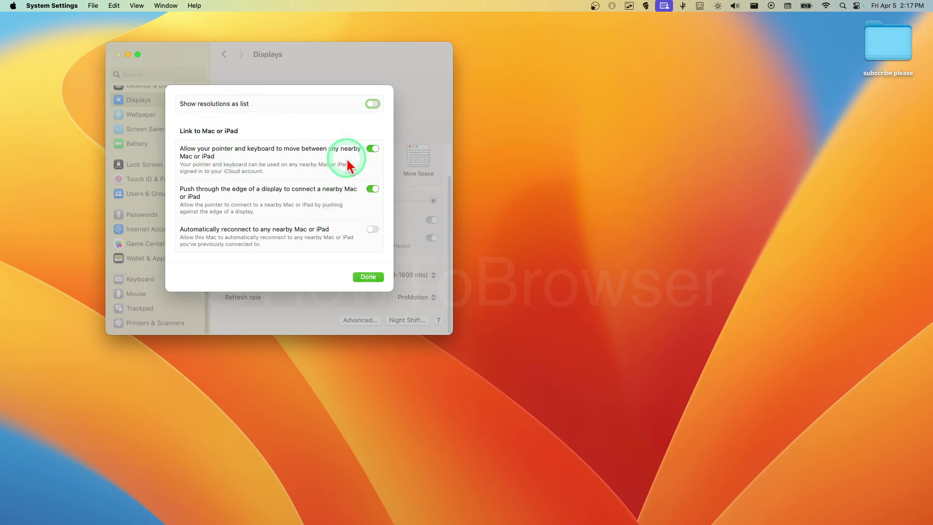
pyautogui.click(373, 104)
pyautogui.click(367, 277)
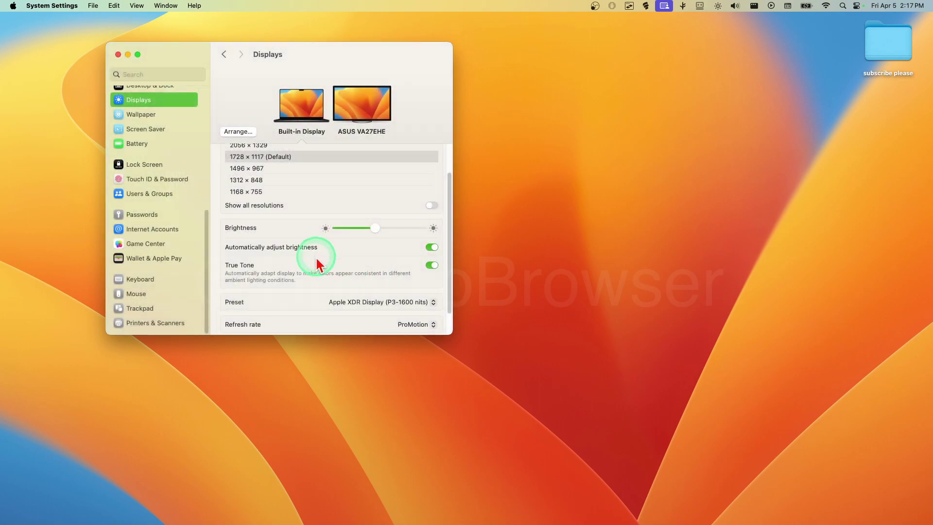
# Turn on Show all resolutions for the built-in display
pyautogui.click(364, 120)
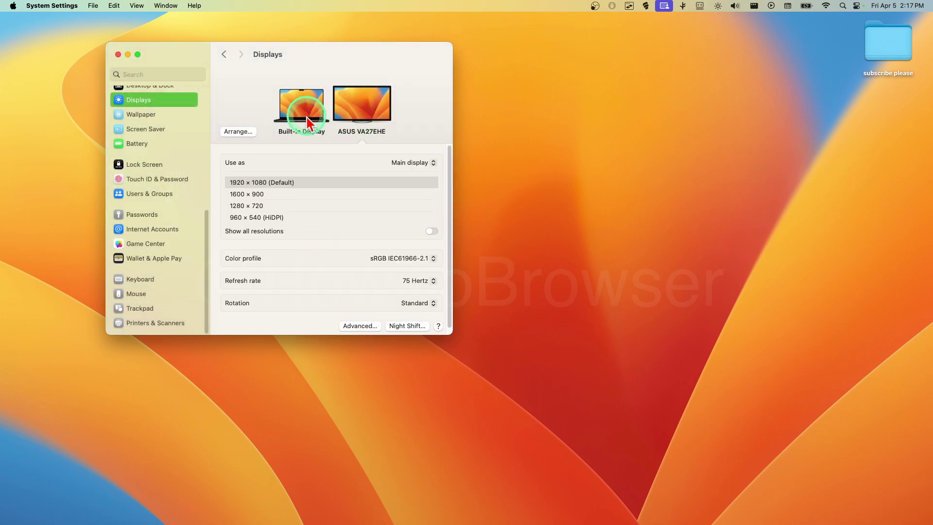
pyautogui.click(299, 105)
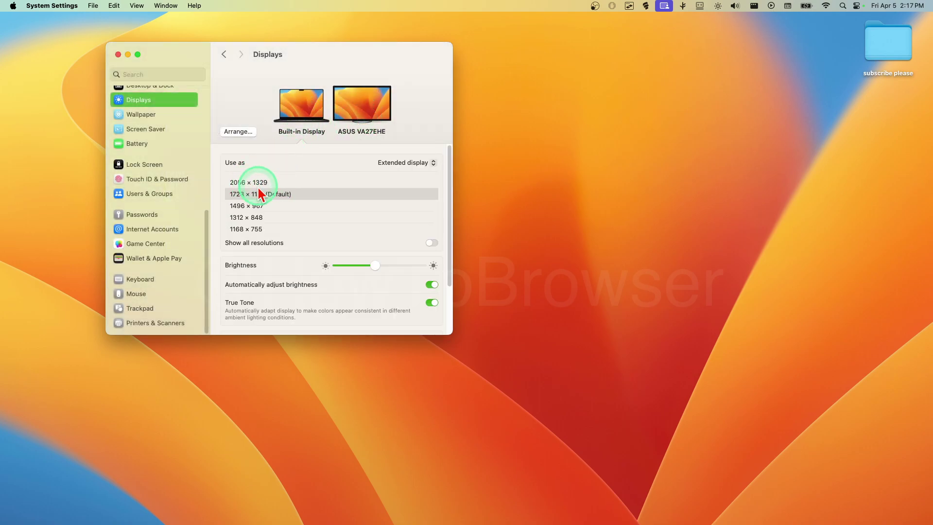
pyautogui.scroll(-3, 282, 194)
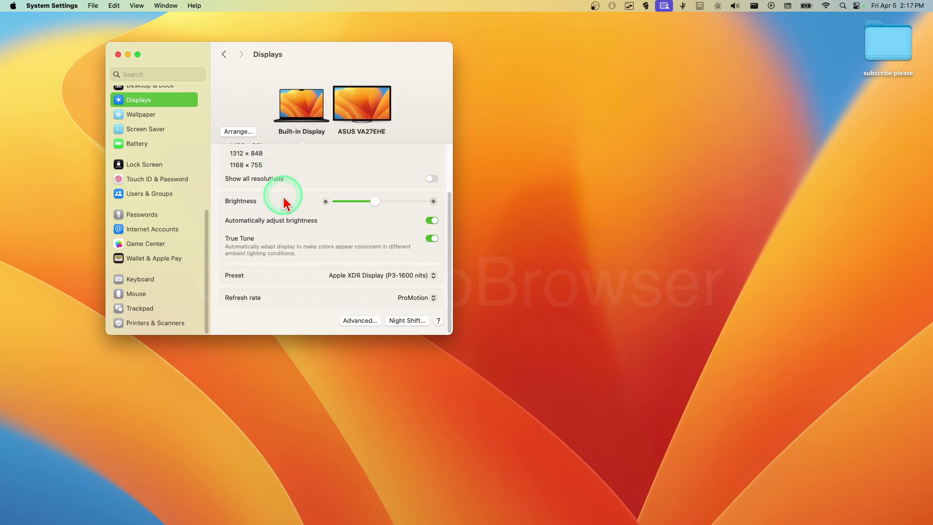
pyautogui.click(431, 179)
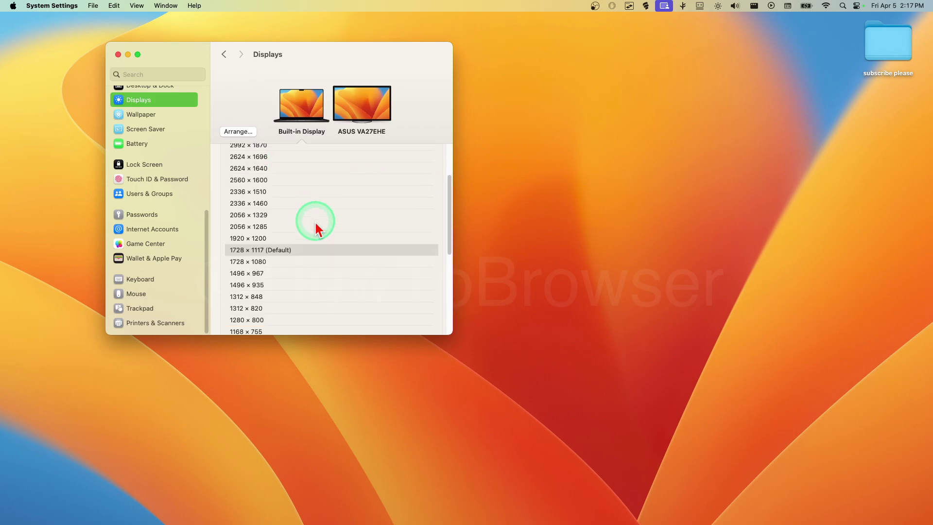
pyautogui.scroll(-5, 316, 228)
pyautogui.scroll(10, 316, 225)
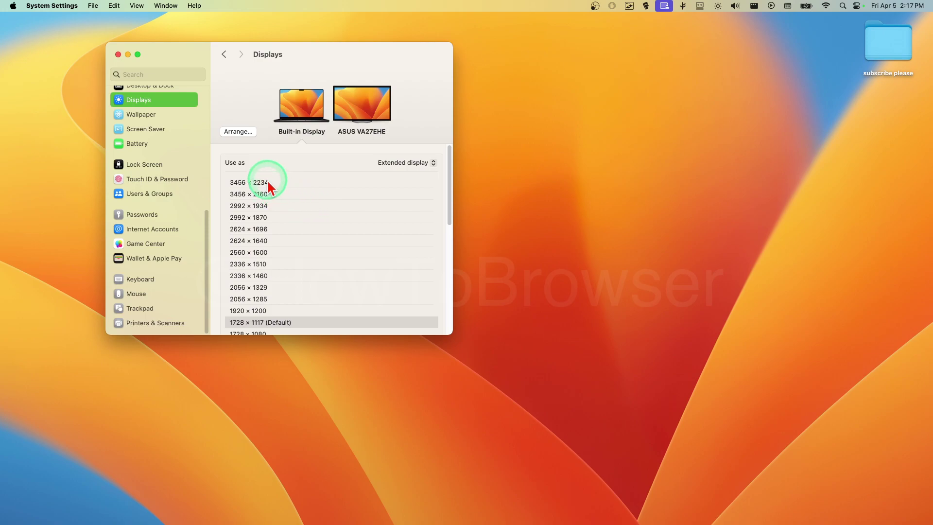
# Turn on Show all resolutions for the ASUS VA27EHE monitor
pyautogui.click(342, 122)
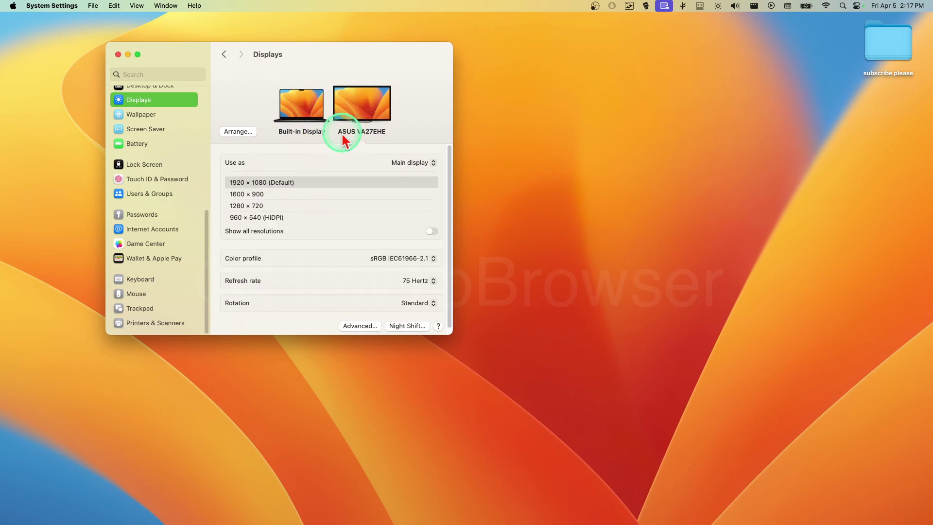
pyautogui.click(432, 232)
pyautogui.scroll(-10, 375, 271)
pyautogui.scroll(3, 370, 277)
pyautogui.scroll(-3, 371, 277)
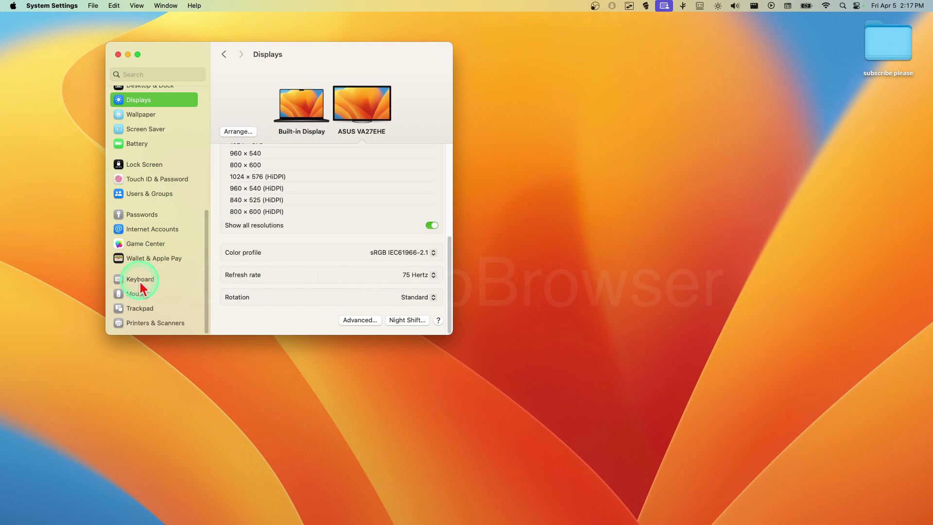
pyautogui.scroll(8, 140, 285)
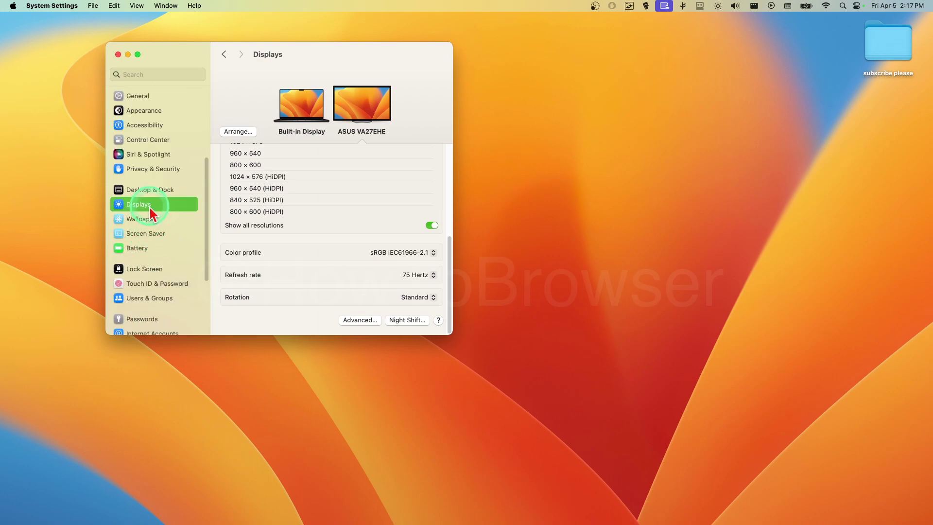
# Go to Accessibility > Display and drag Pointer size toward Normal, to a medium notch
pyautogui.click(142, 148)
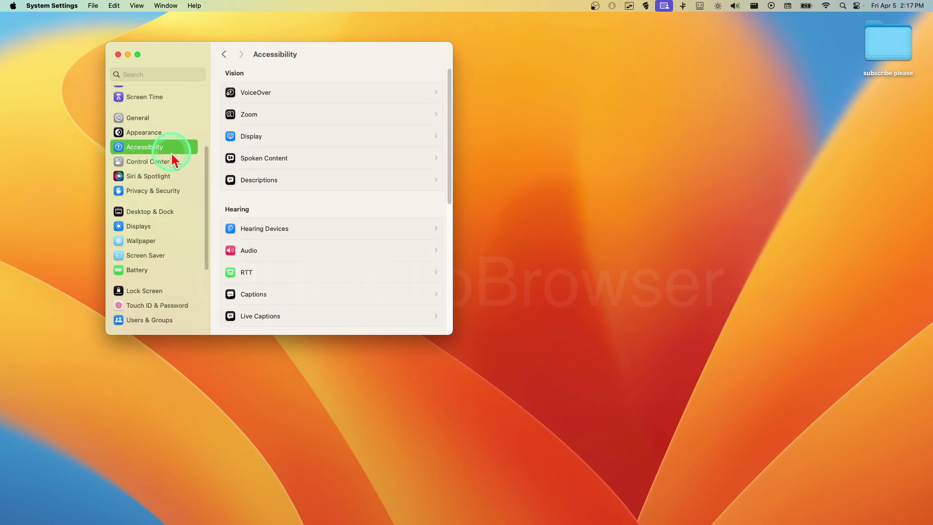
pyautogui.click(243, 146)
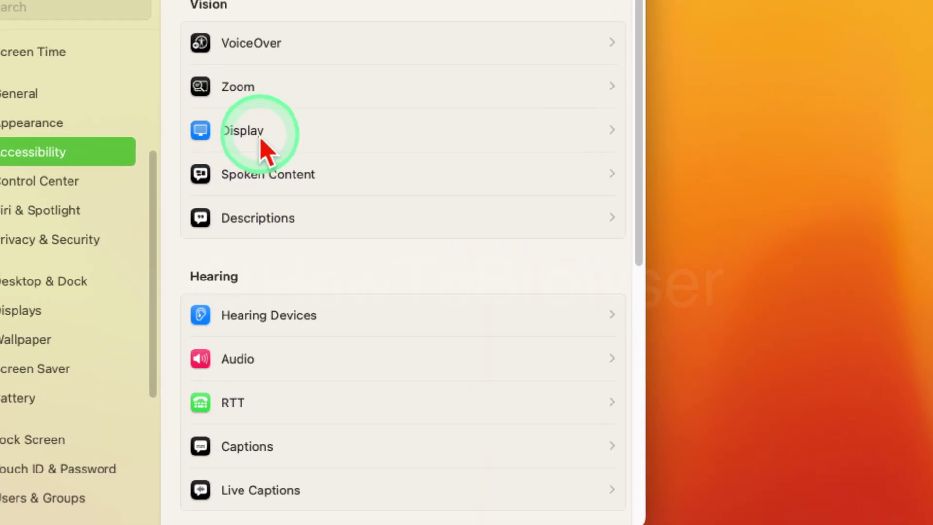
pyautogui.click(257, 140)
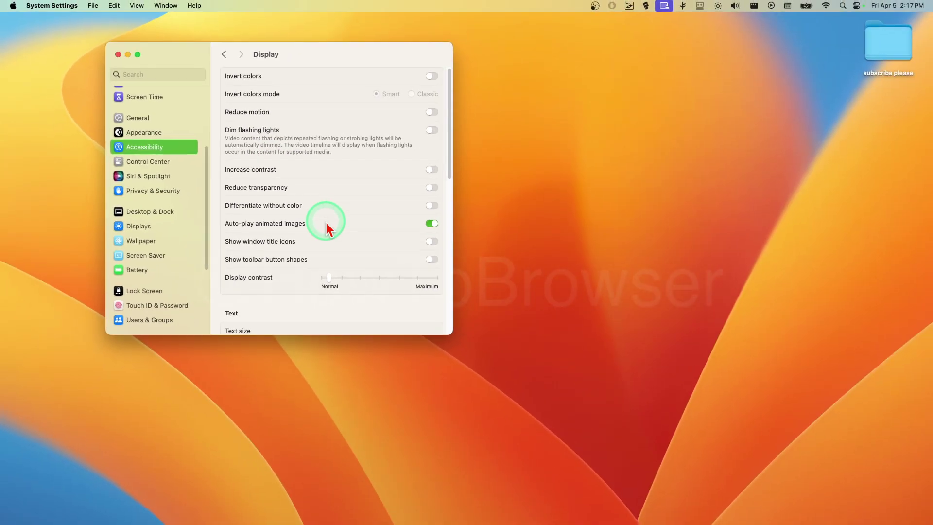
pyautogui.scroll(-10, 393, 291)
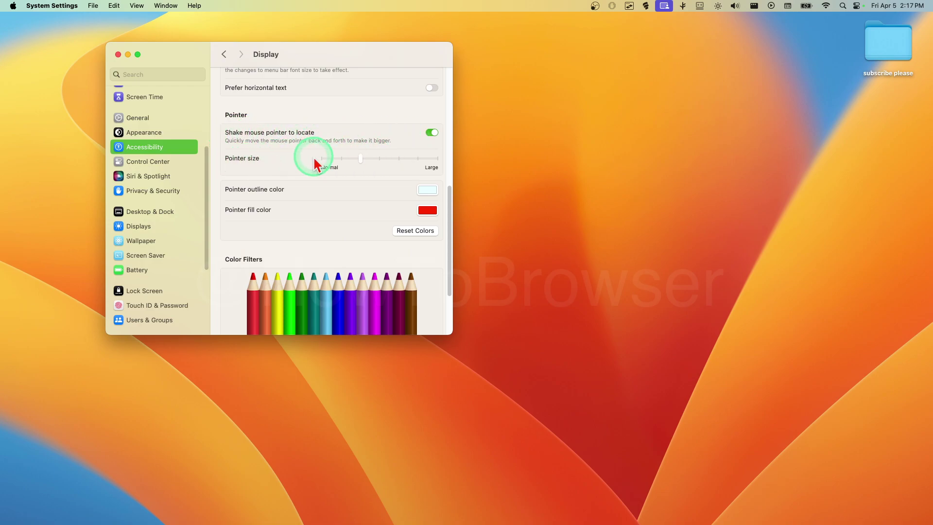
pyautogui.moveTo(401, 158); pyautogui.dragTo(341, 159)
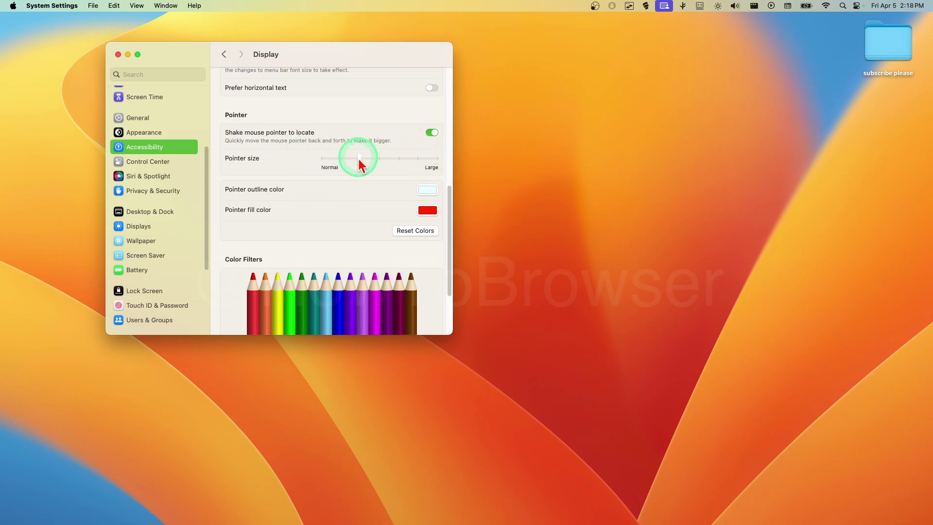
pyautogui.scroll(-5, 355, 170)
pyautogui.scroll(15, 358, 215)
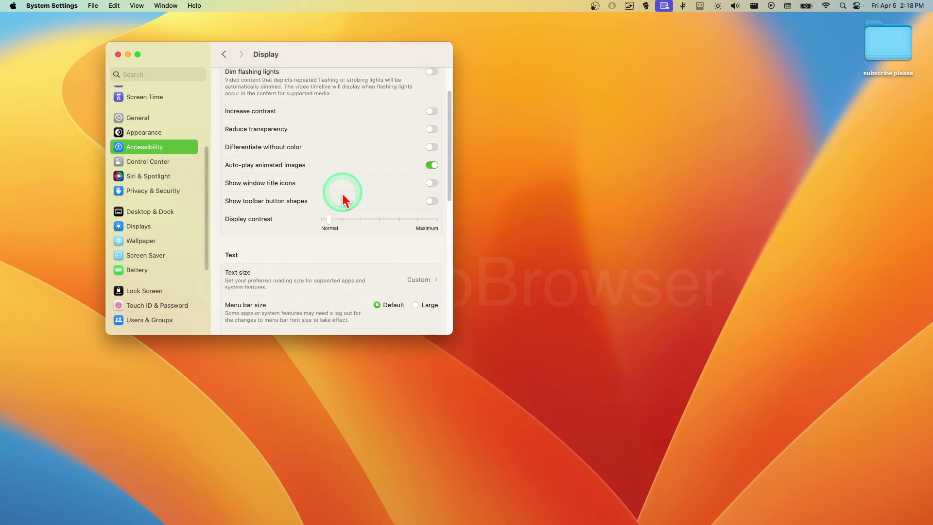
pyautogui.click(432, 129)
pyautogui.click(432, 129)
pyautogui.click(432, 130)
pyautogui.click(432, 129)
pyautogui.scroll(2, 418, 143)
pyautogui.click(430, 150)
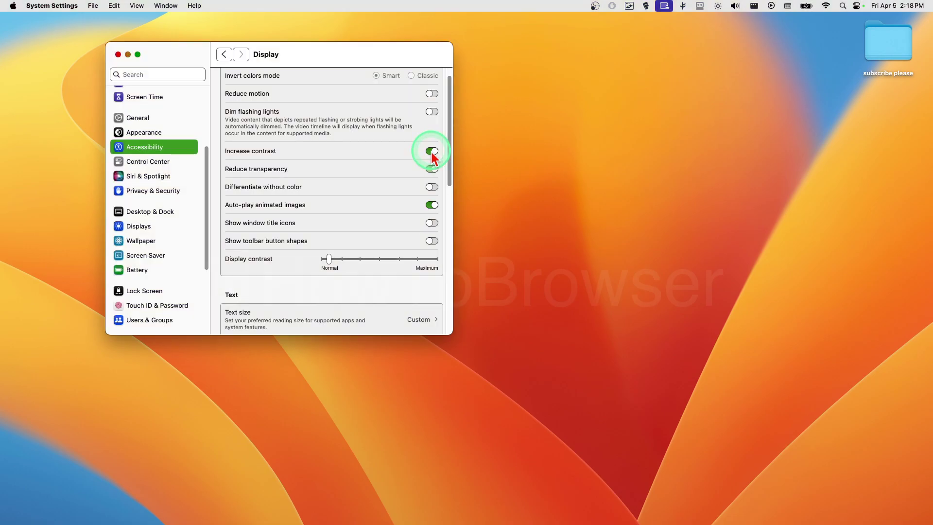
pyautogui.click(430, 151)
pyautogui.click(431, 150)
pyautogui.moveTo(322, 53); pyautogui.dragTo(365, 80)
pyautogui.click(474, 180)
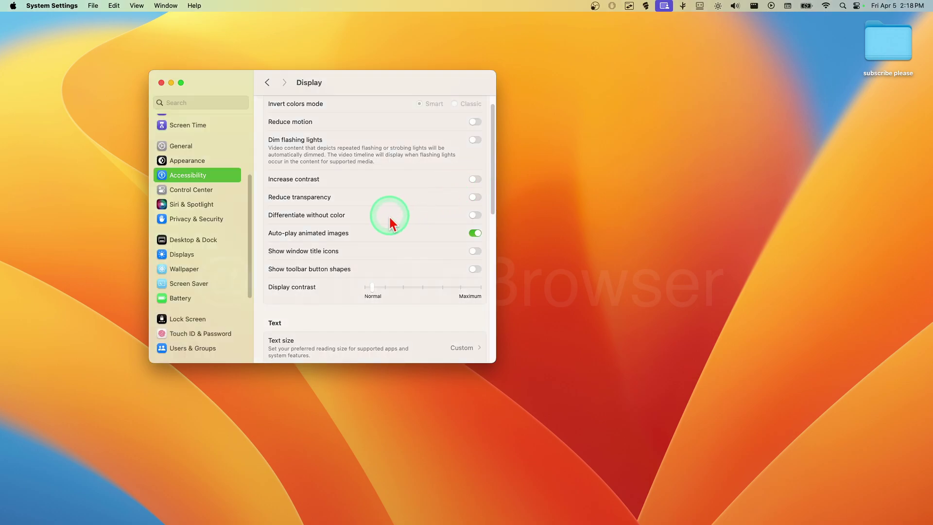
pyautogui.click(475, 216)
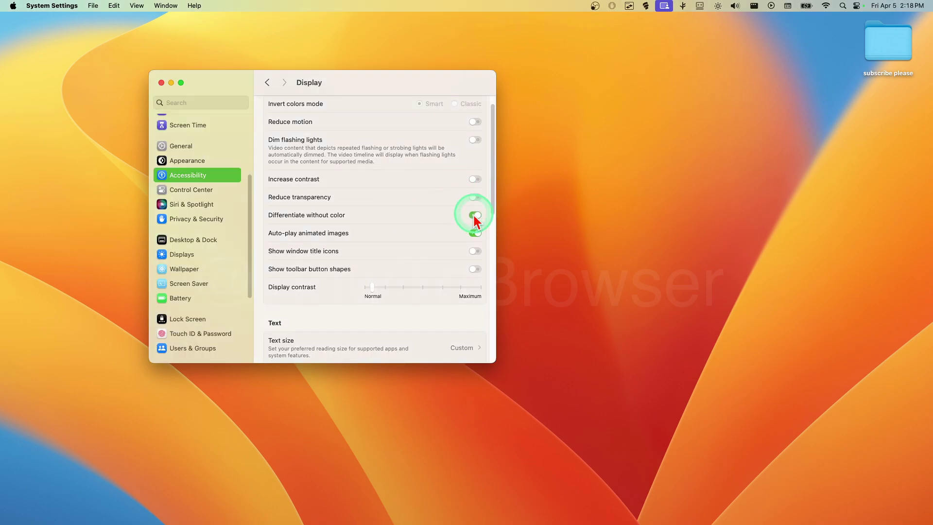
pyautogui.click(475, 215)
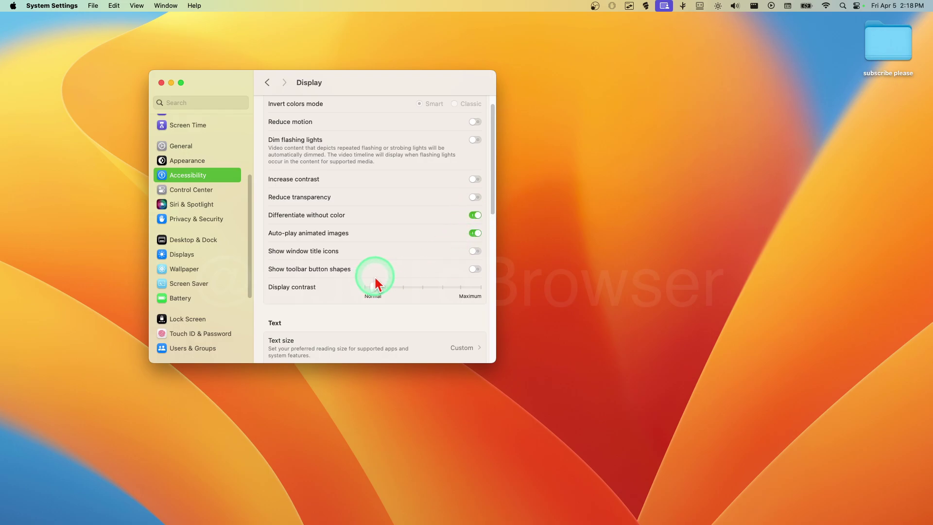
pyautogui.click(475, 251)
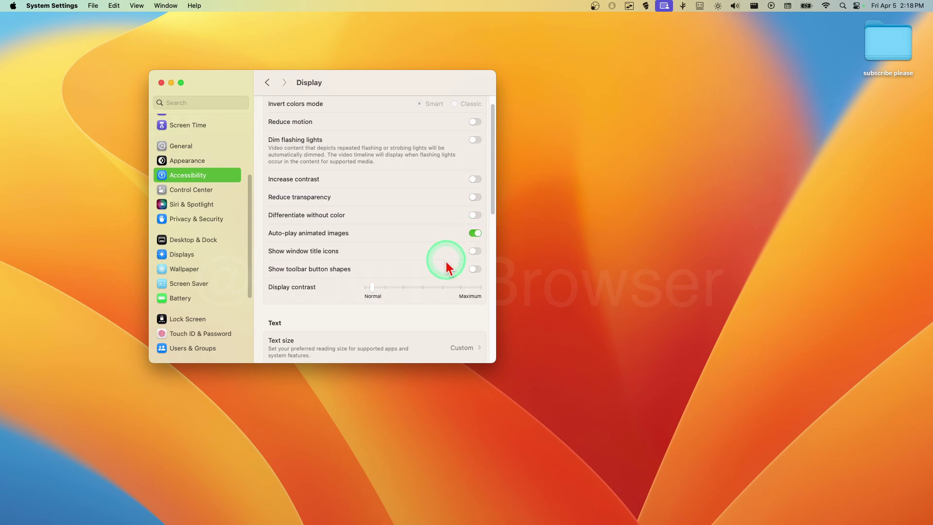
pyautogui.click(475, 269)
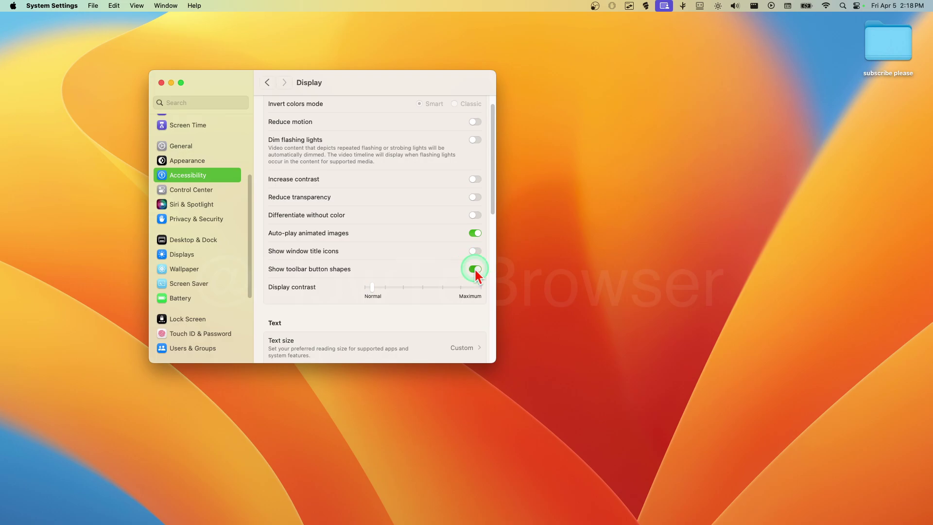
pyautogui.click(475, 270)
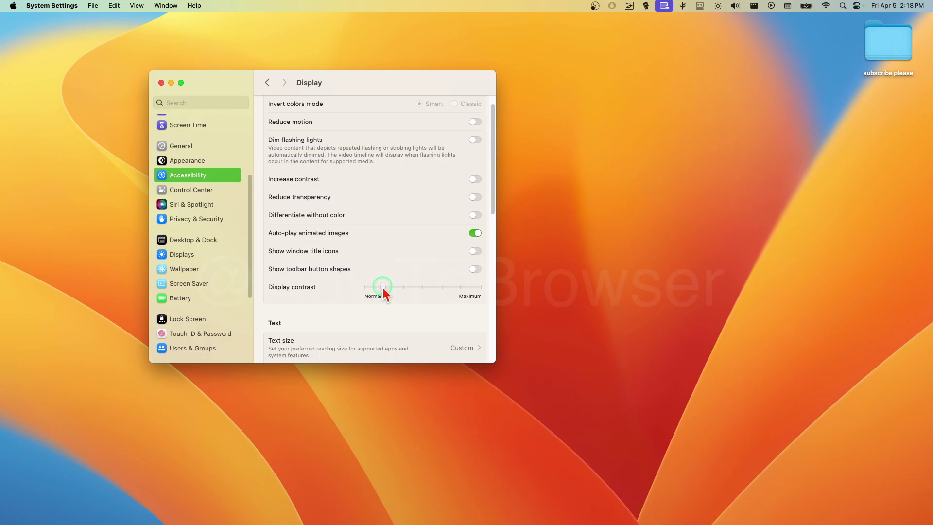
# Leave Display contrast at Normal after briefly trying a higher setting
pyautogui.moveTo(384, 289)
pyautogui.mouseDown()
pyautogui.moveTo(362, 288)
pyautogui.moveTo(389, 293)
pyautogui.mouseUp()
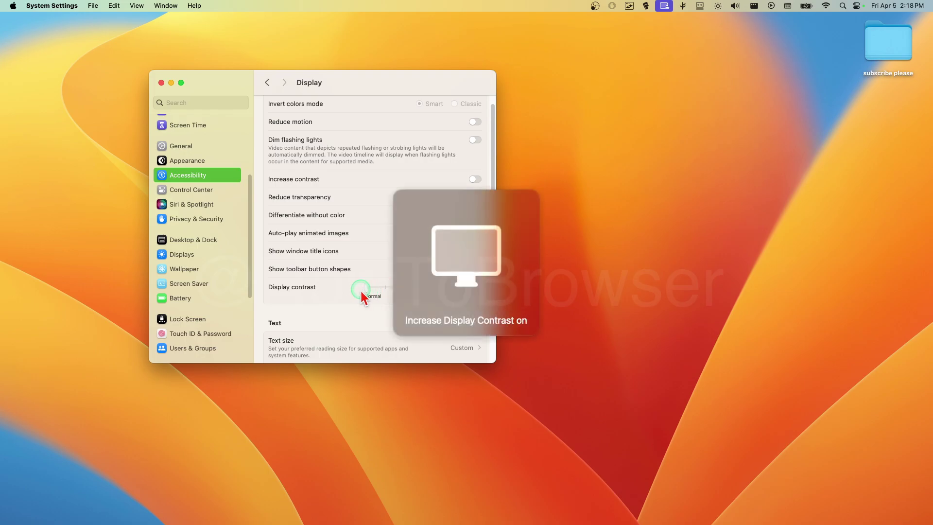
pyautogui.moveTo(358, 292); pyautogui.dragTo(370, 292)
pyautogui.scroll(1, 355, 226)
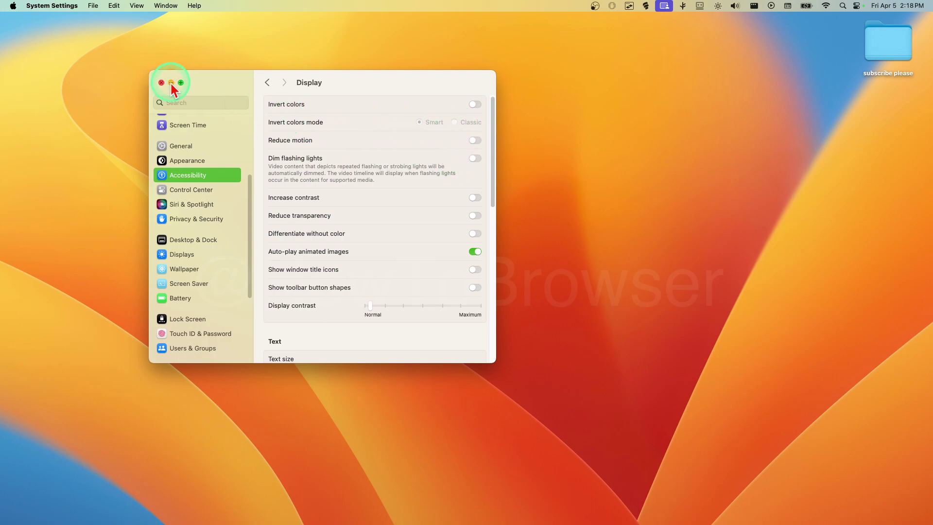
# Under Hearing, open Live Captions, switch on Live Captions (Beta) and reposition its panel
pyautogui.click(194, 175)
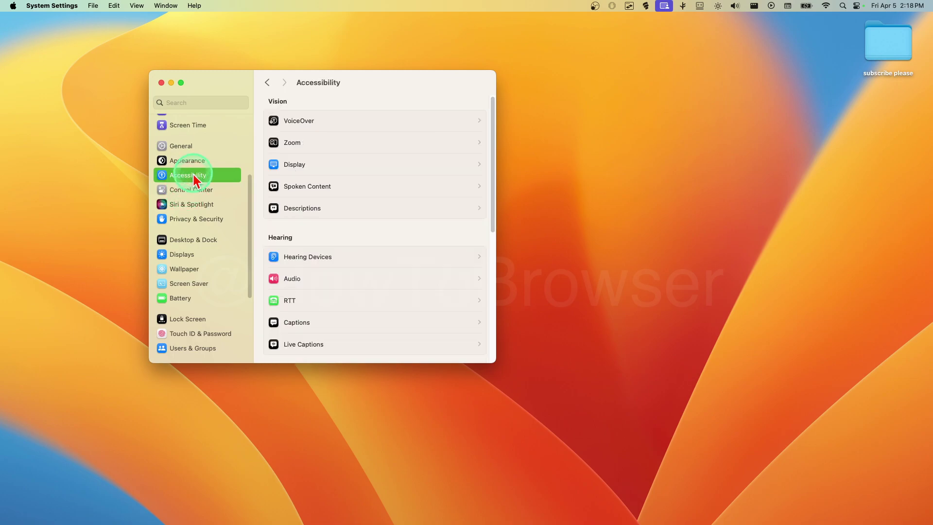
pyautogui.scroll(-3, 333, 204)
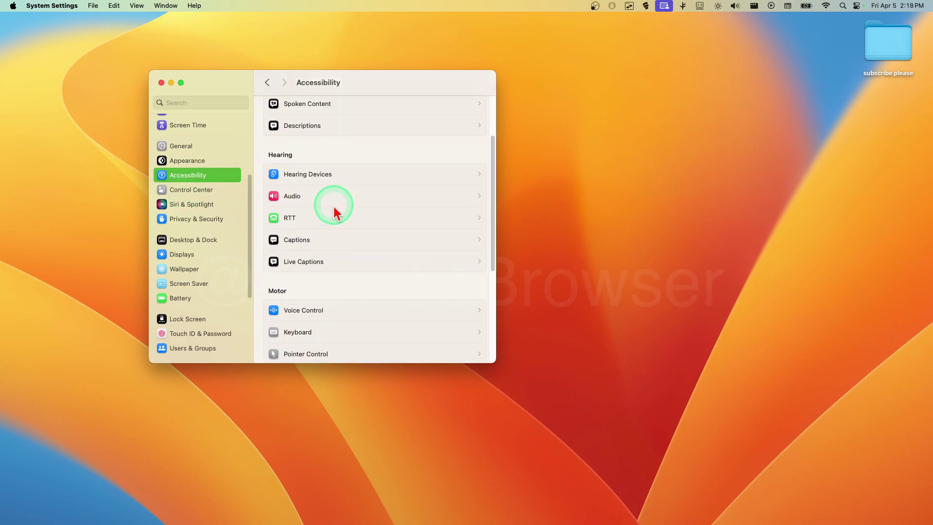
pyautogui.click(284, 238)
pyautogui.click(267, 82)
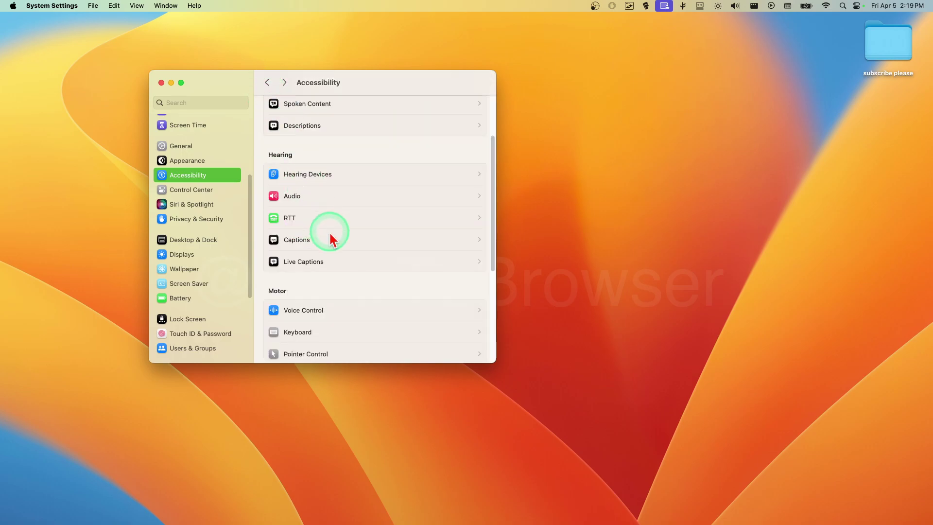
pyautogui.click(337, 258)
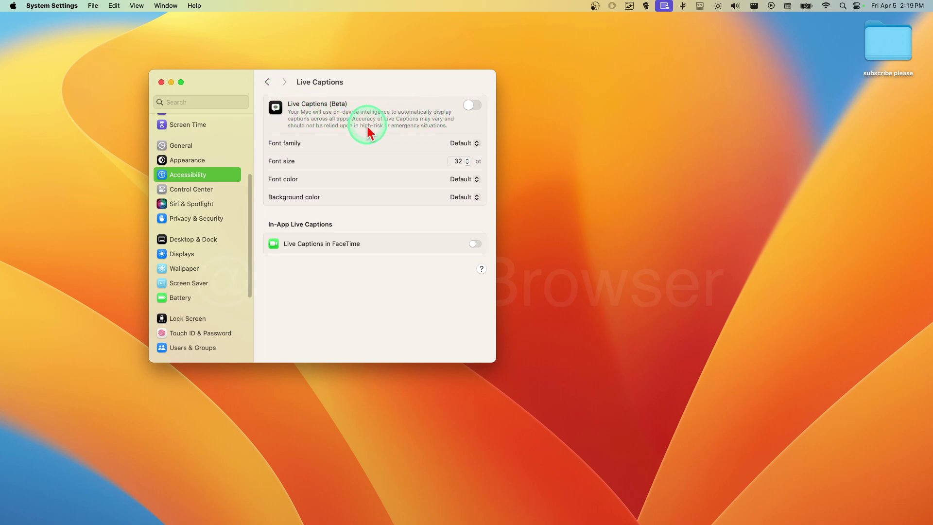
pyautogui.click(469, 107)
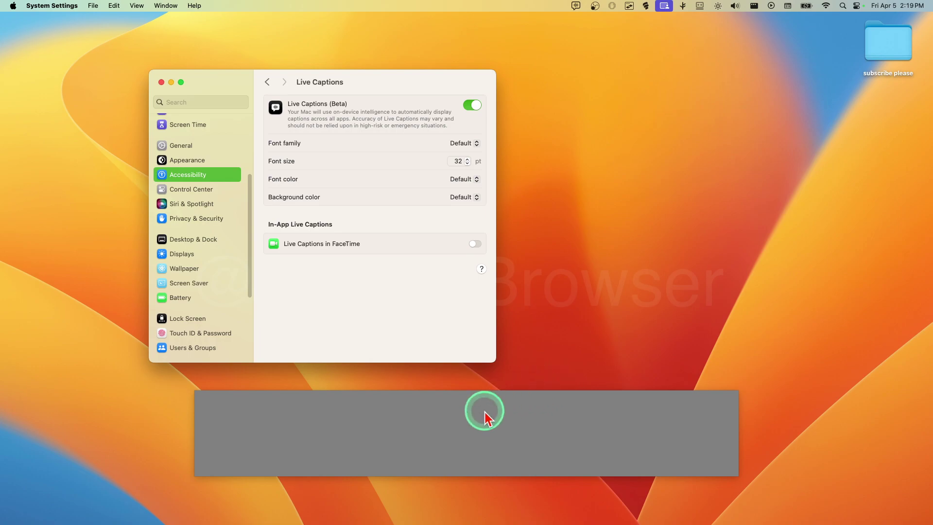
pyautogui.moveTo(485, 412)
pyautogui.mouseDown()
pyautogui.moveTo(515, 402)
pyautogui.moveTo(483, 417)
pyautogui.mouseUp()
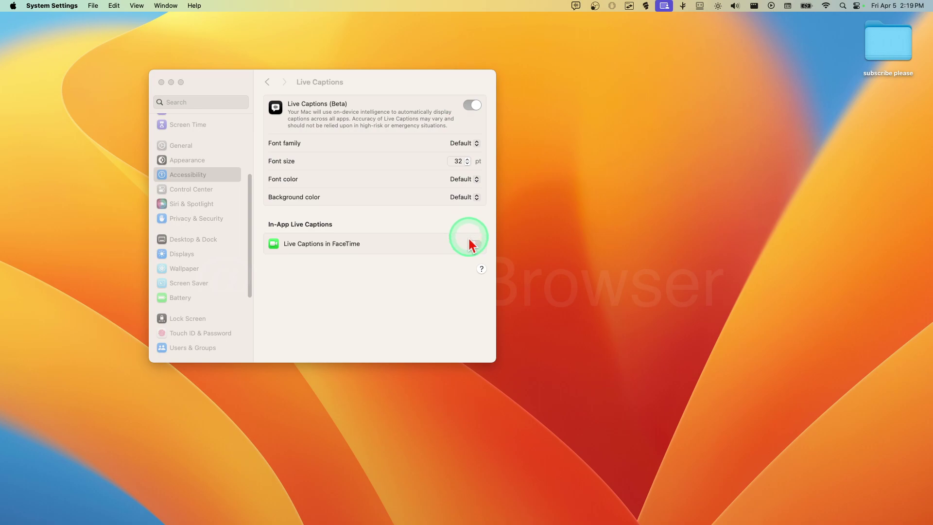
# Check the caption Font family choices, then turn Live Captions off
pyautogui.click(462, 144)
pyautogui.click(474, 105)
pyautogui.click(474, 105)
# Return to the Accessibility list and open Pointer Control under Motor
pyautogui.click(267, 81)
pyautogui.scroll(-3, 334, 250)
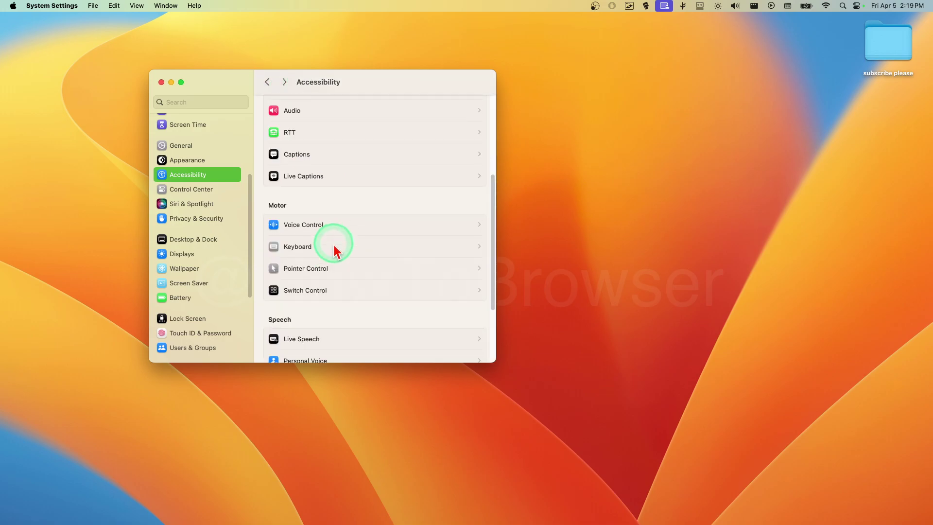
pyautogui.click(325, 270)
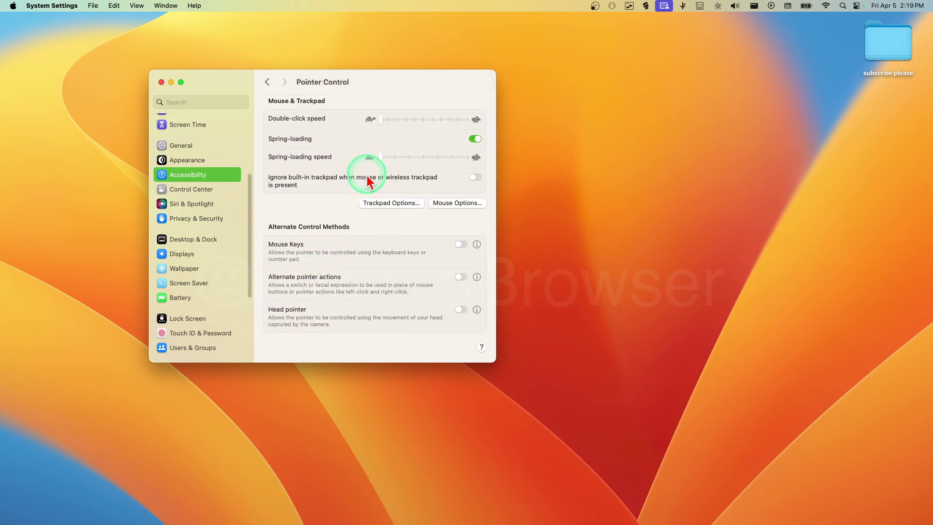